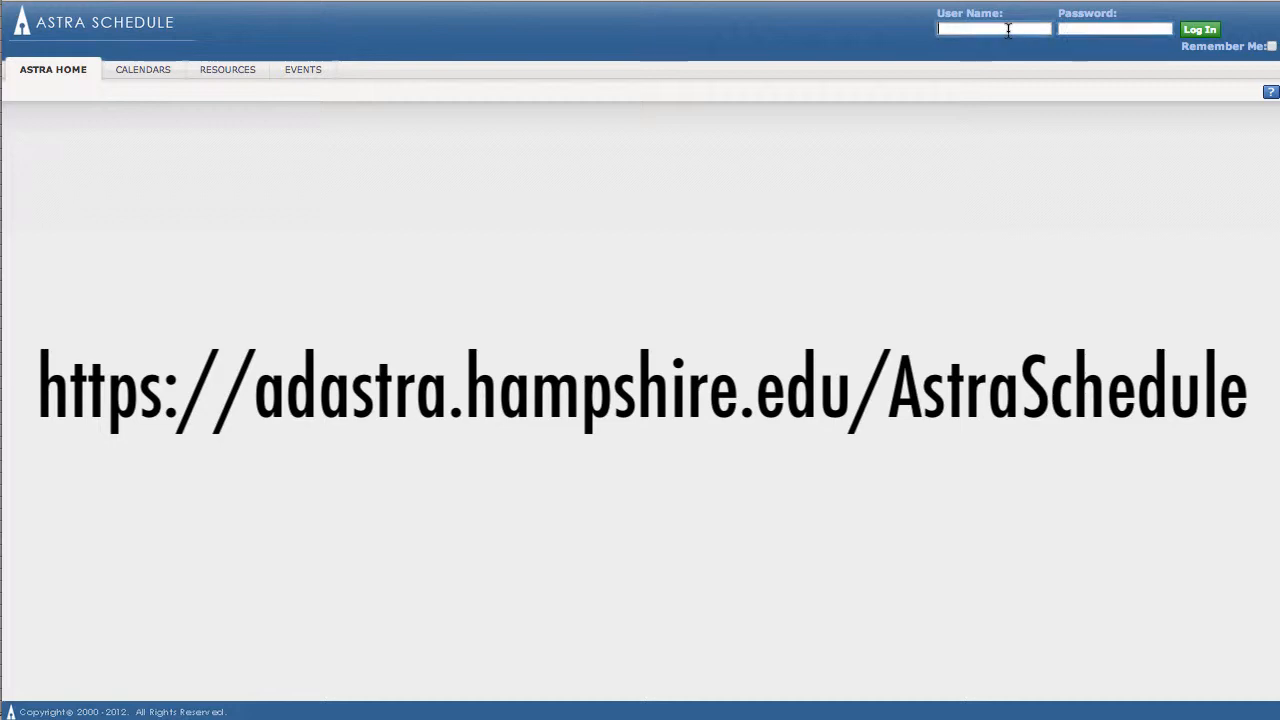
Step: Enter the account user name and password to log in
{"action": "type", "text": "aak"}
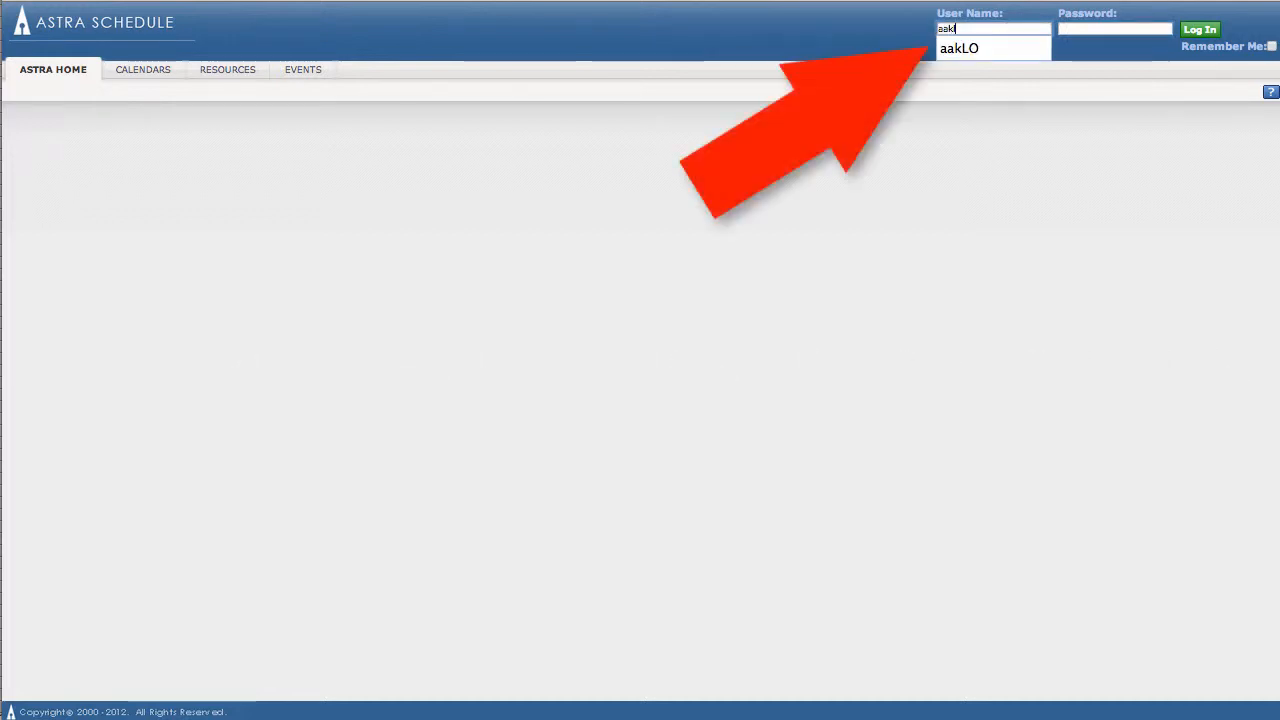
{"action": "key", "text": "Down"}
{"action": "key", "text": "Return"}
{"action": "key", "text": "Tab"}
{"action": "type", "text": "********"}
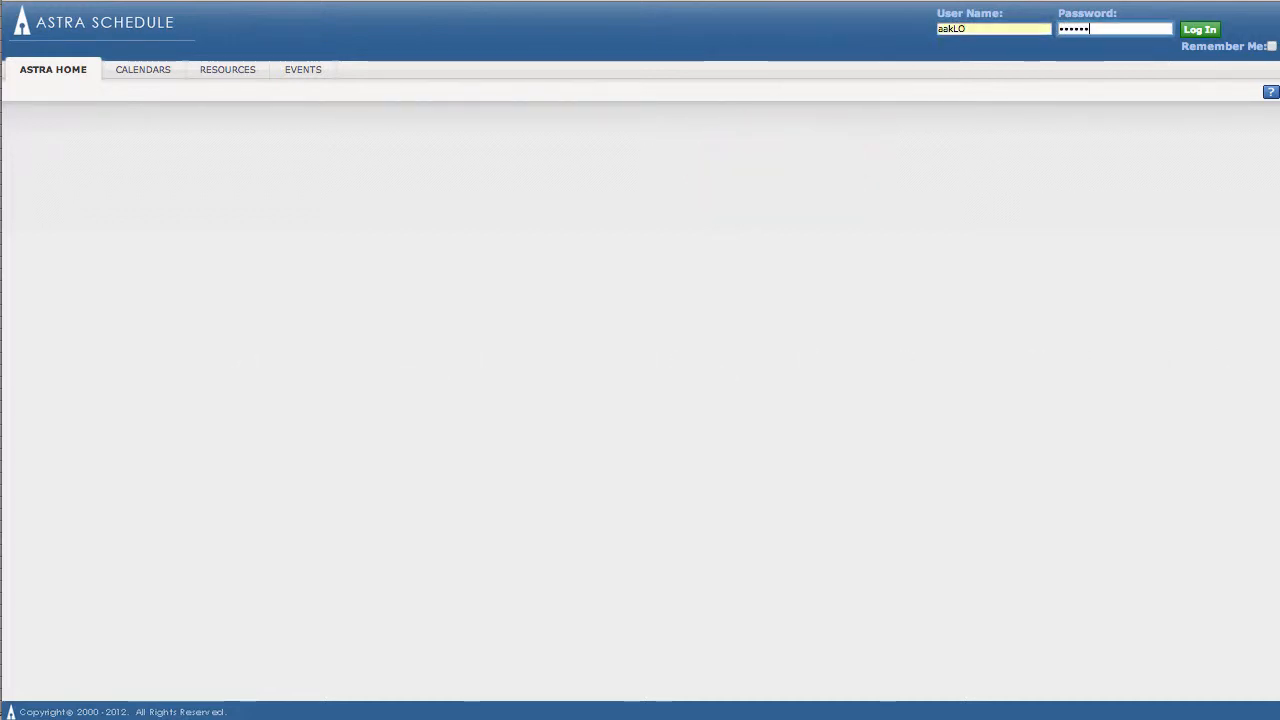
Step: Start a new event request using the Meeting Request Form (Student/Staff/Faculty)
{"action": "left_click", "coordinate": [300, 70]}
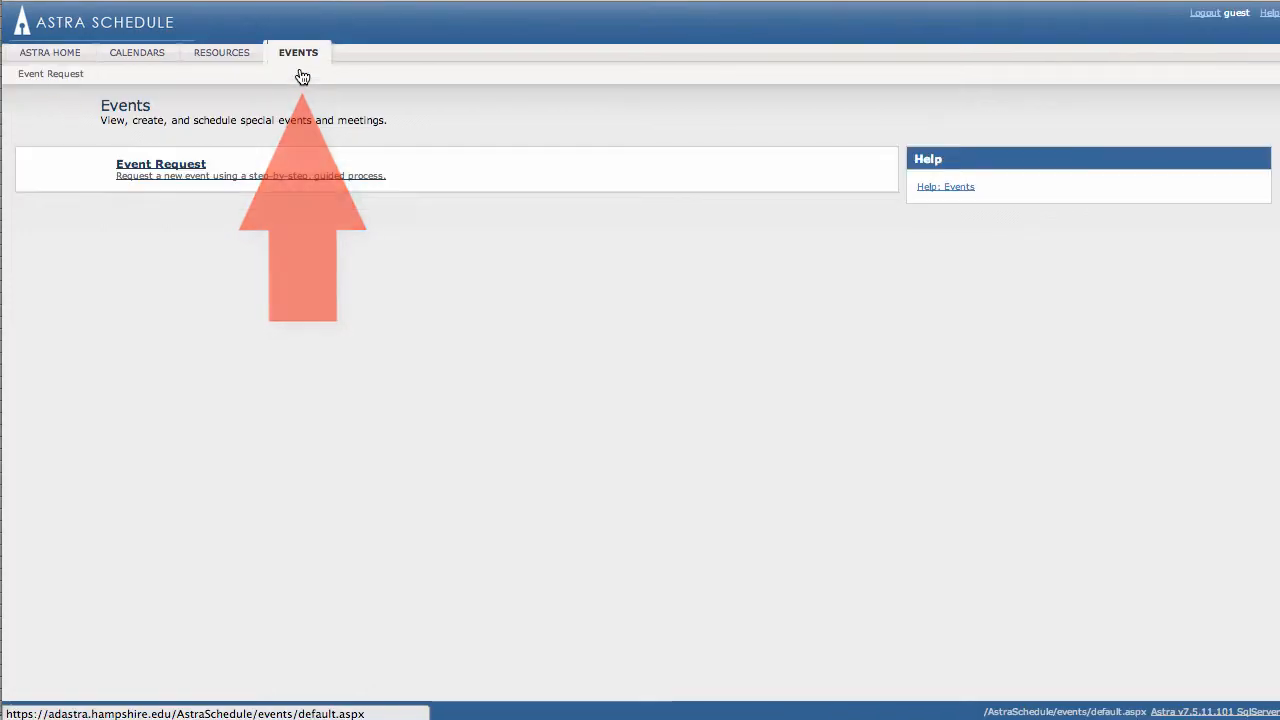
{"action": "left_click", "coordinate": [183, 178]}
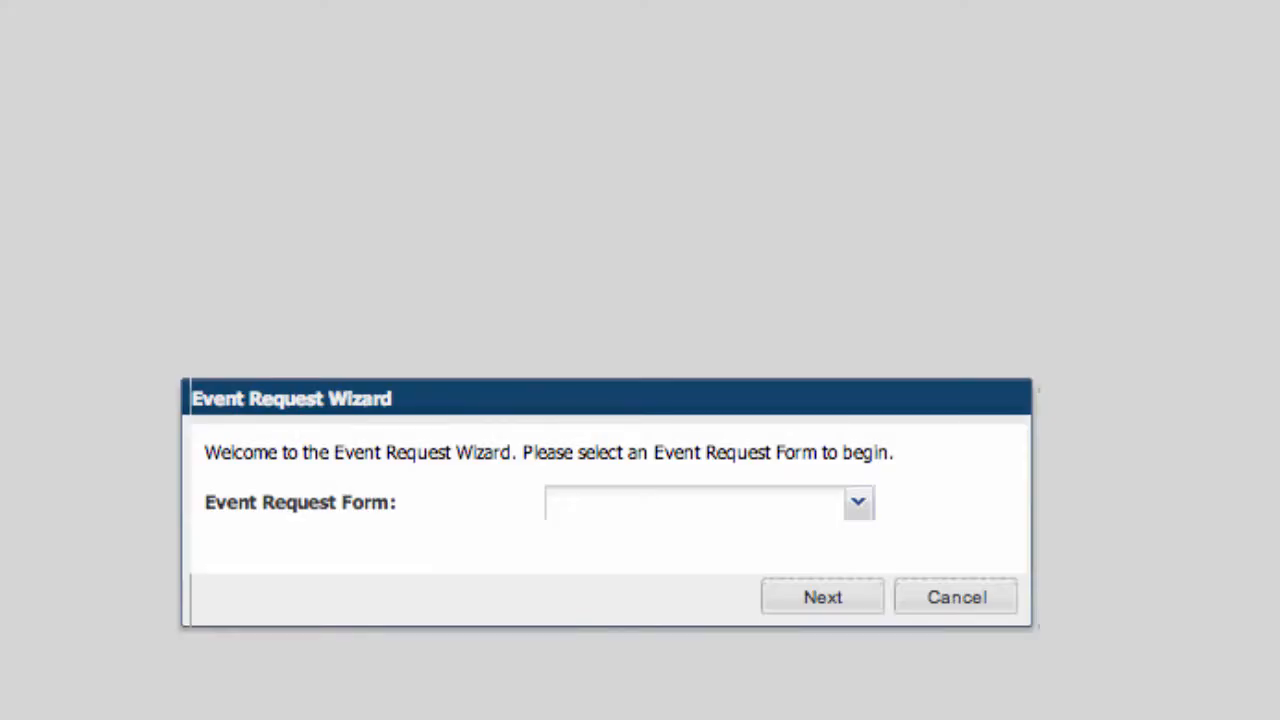
{"action": "left_click", "coordinate": [858, 503]}
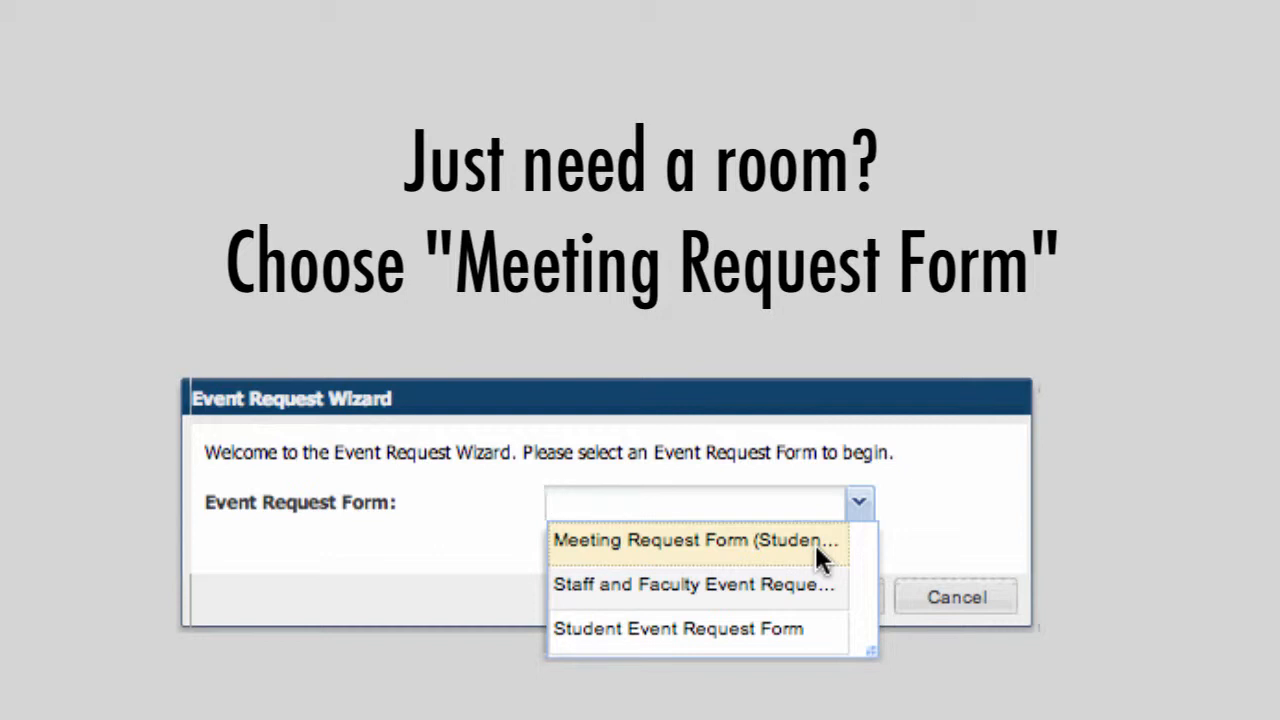
{"action": "left_click_drag", "start_coordinate": [869, 653], "coordinate": [1108, 657]}
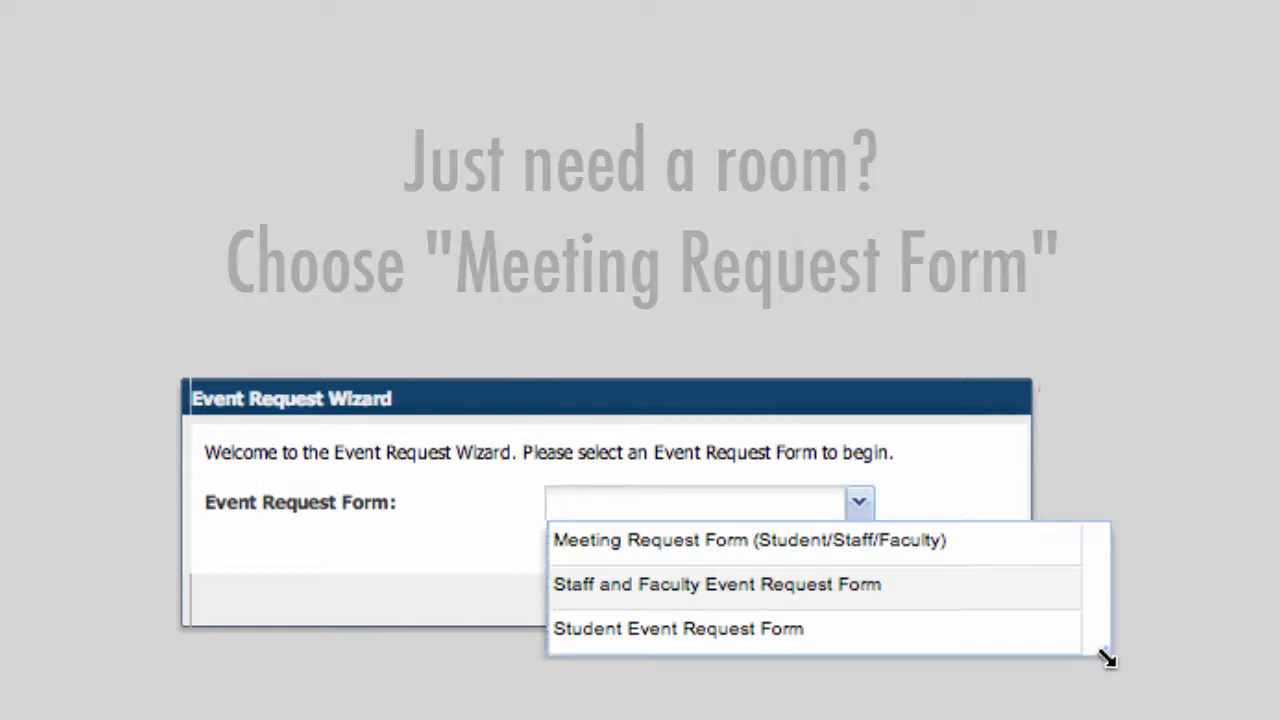
{"action": "left_click", "coordinate": [965, 552]}
{"action": "left_click", "coordinate": [848, 604]}
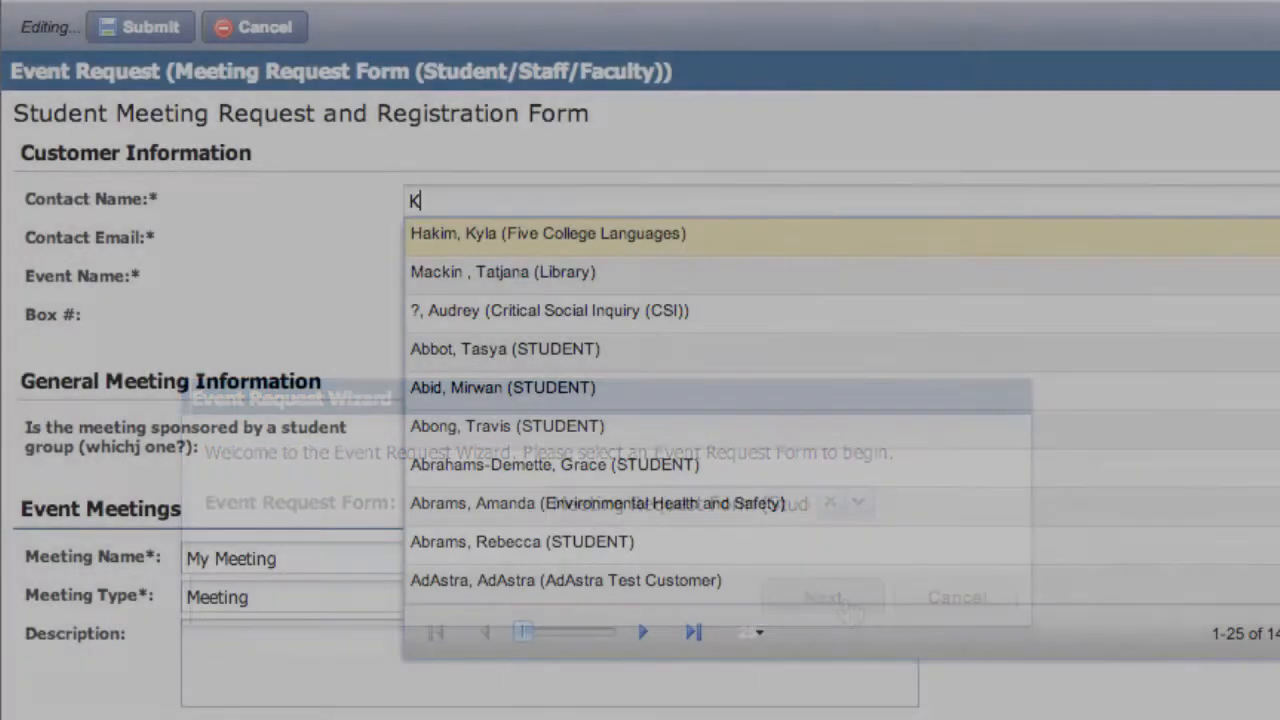
Step: Choose the contact person by surname in the customer information and set the event name to My Meeting
{"action": "type", "text": "inney"}
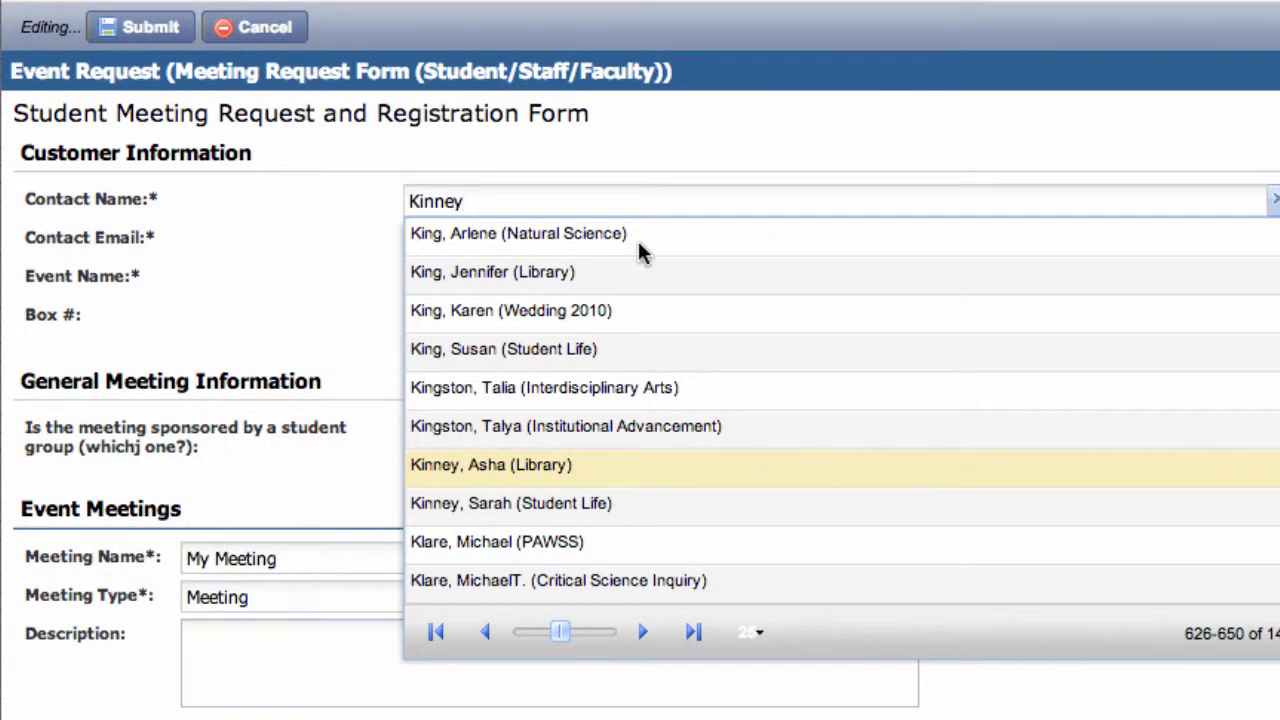
{"action": "left_click", "coordinate": [530, 472]}
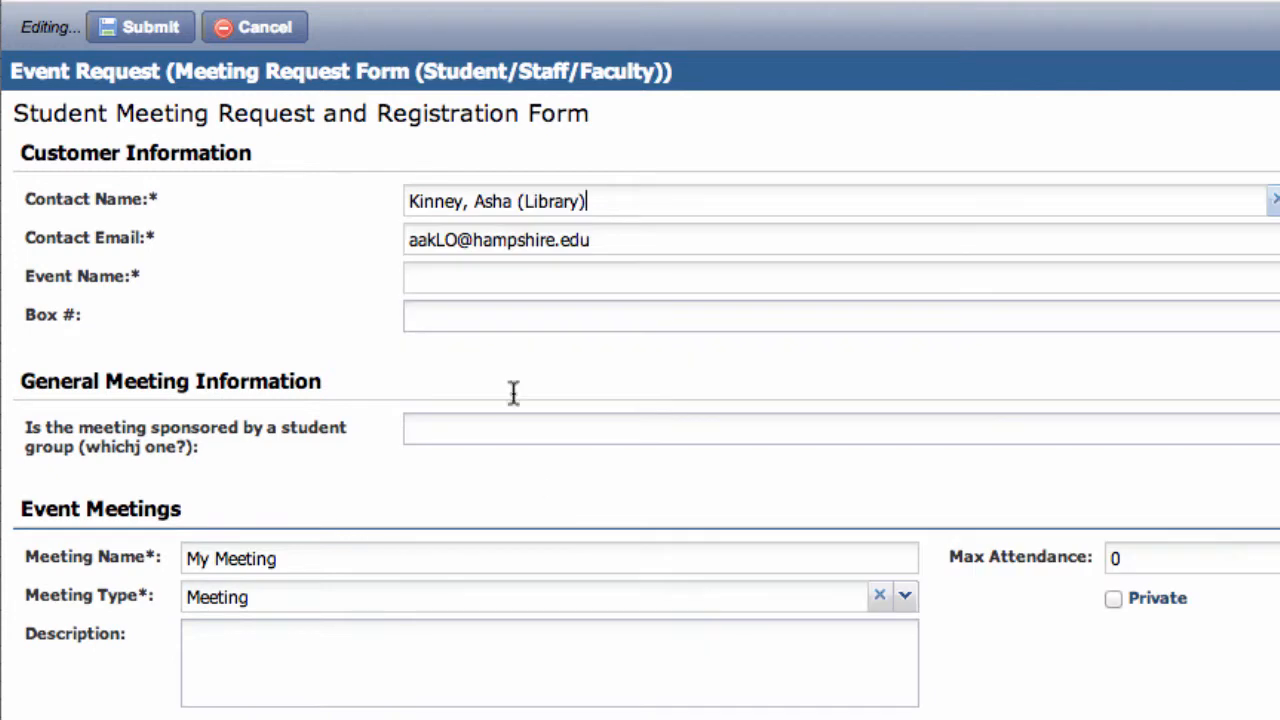
{"action": "left_click", "coordinate": [421, 278]}
{"action": "type", "text": "My Meeting"}
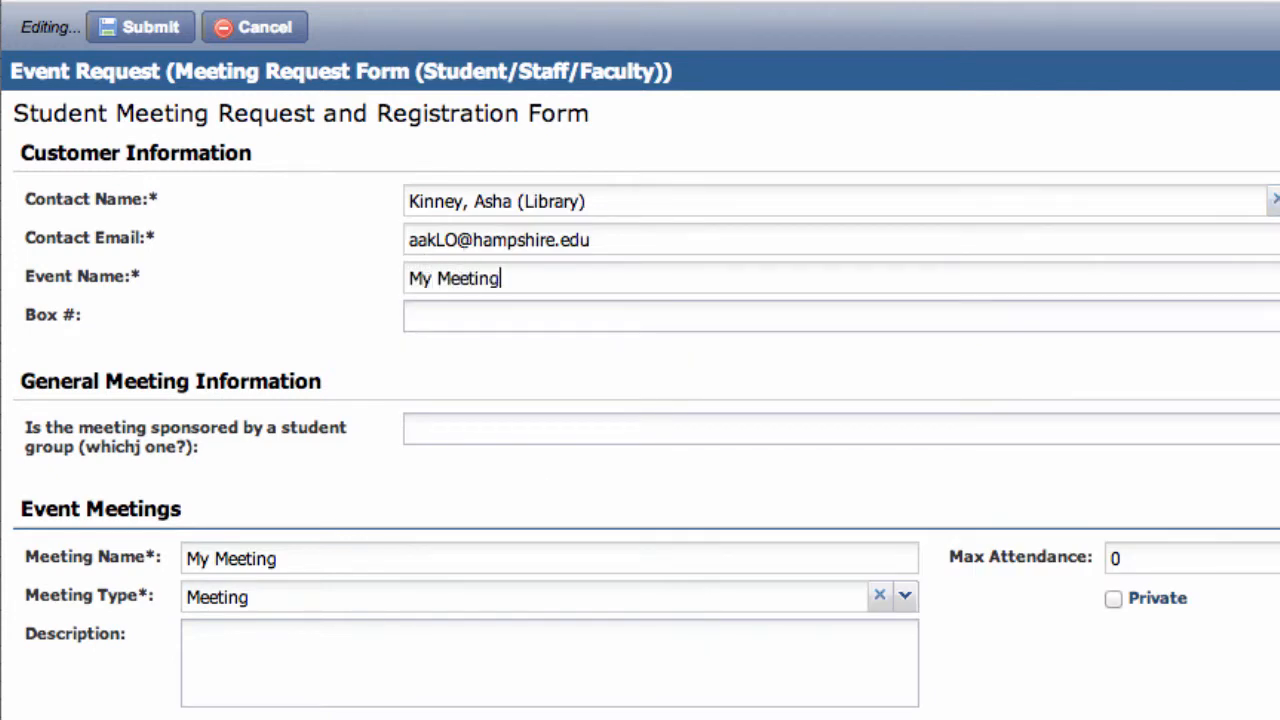
{"action": "key", "text": "Tab"}
{"action": "key", "text": "Tab"}
{"action": "key", "text": "Tab"}
{"action": "key", "text": "Tab"}
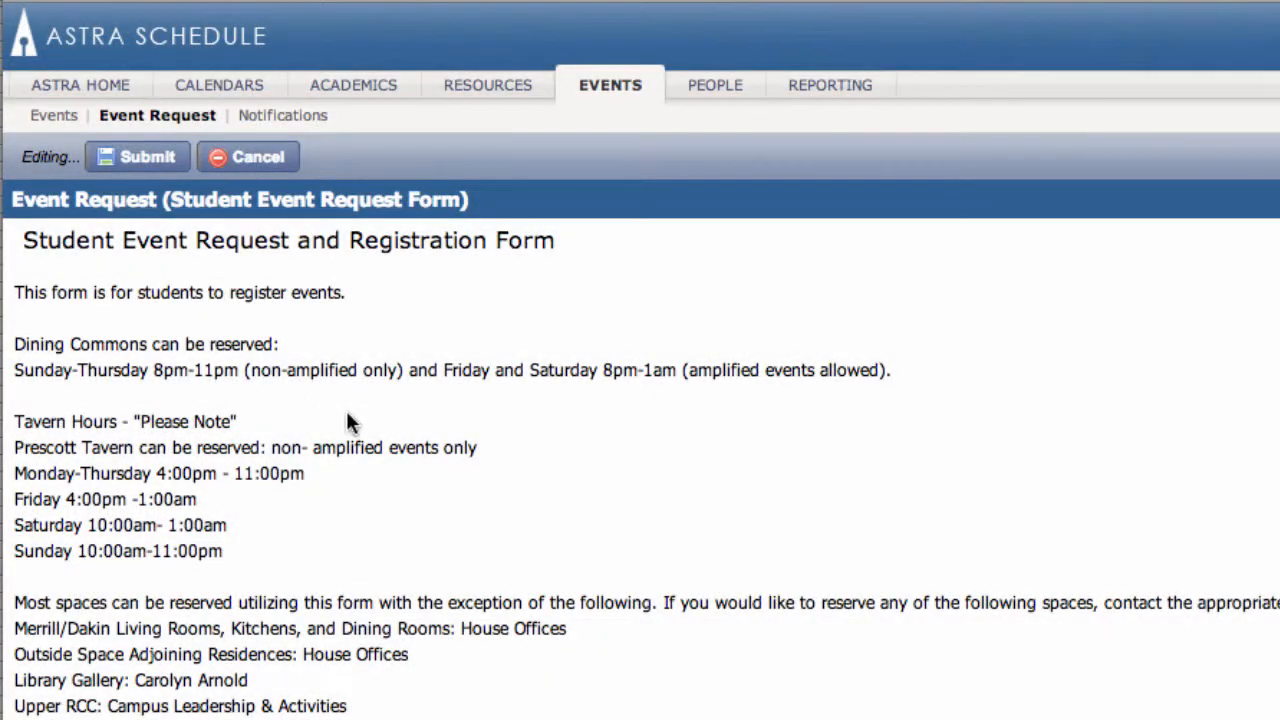
Step: Examine the Student Event Request Form's reservation rules, catering questions and room section, and open the calendars
{"action": "scroll", "coordinate": [348, 418], "scroll_direction": "down", "scroll_amount": 2}
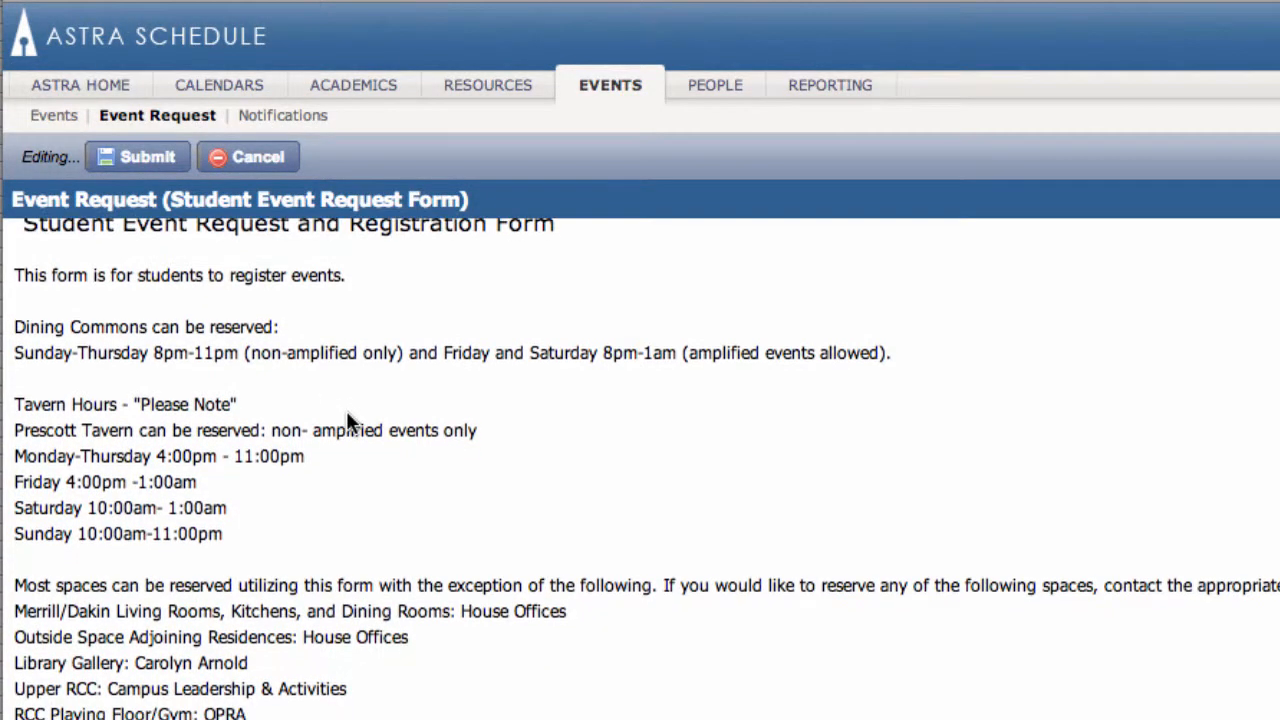
{"action": "scroll", "coordinate": [348, 412], "scroll_direction": "down", "scroll_amount": 2}
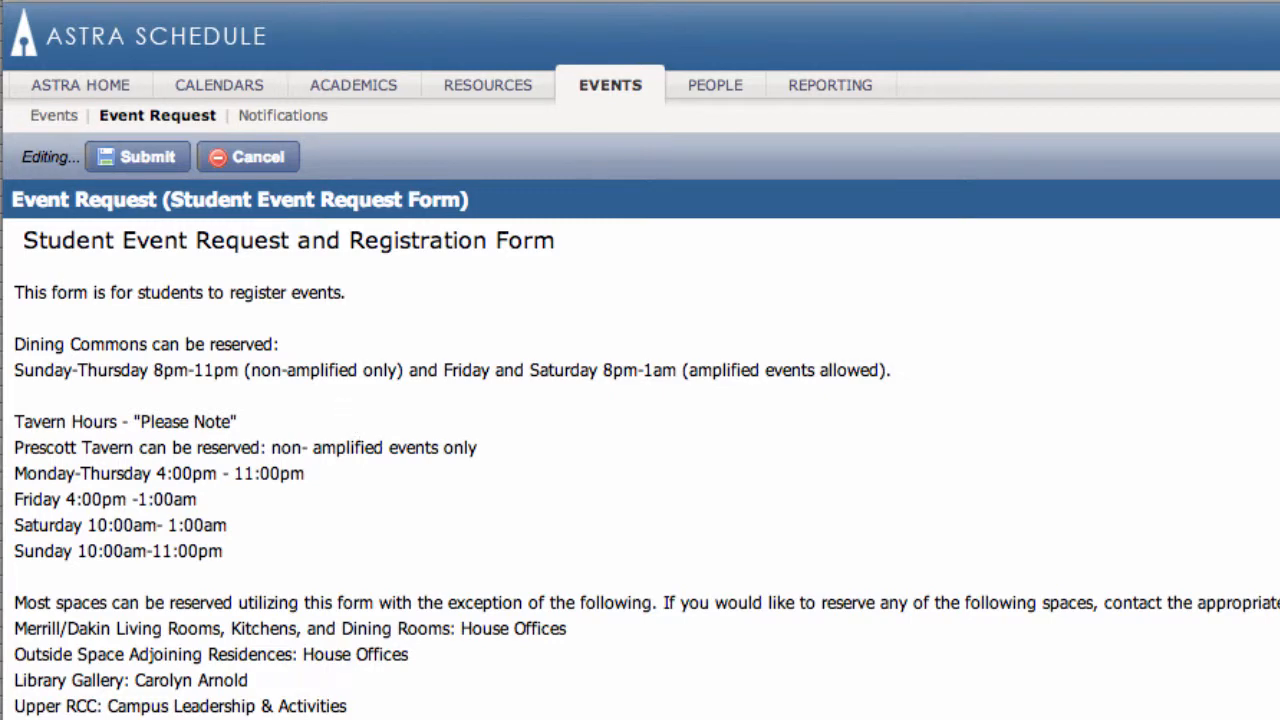
{"action": "scroll", "coordinate": [863, 680], "scroll_direction": "down", "scroll_amount": 10}
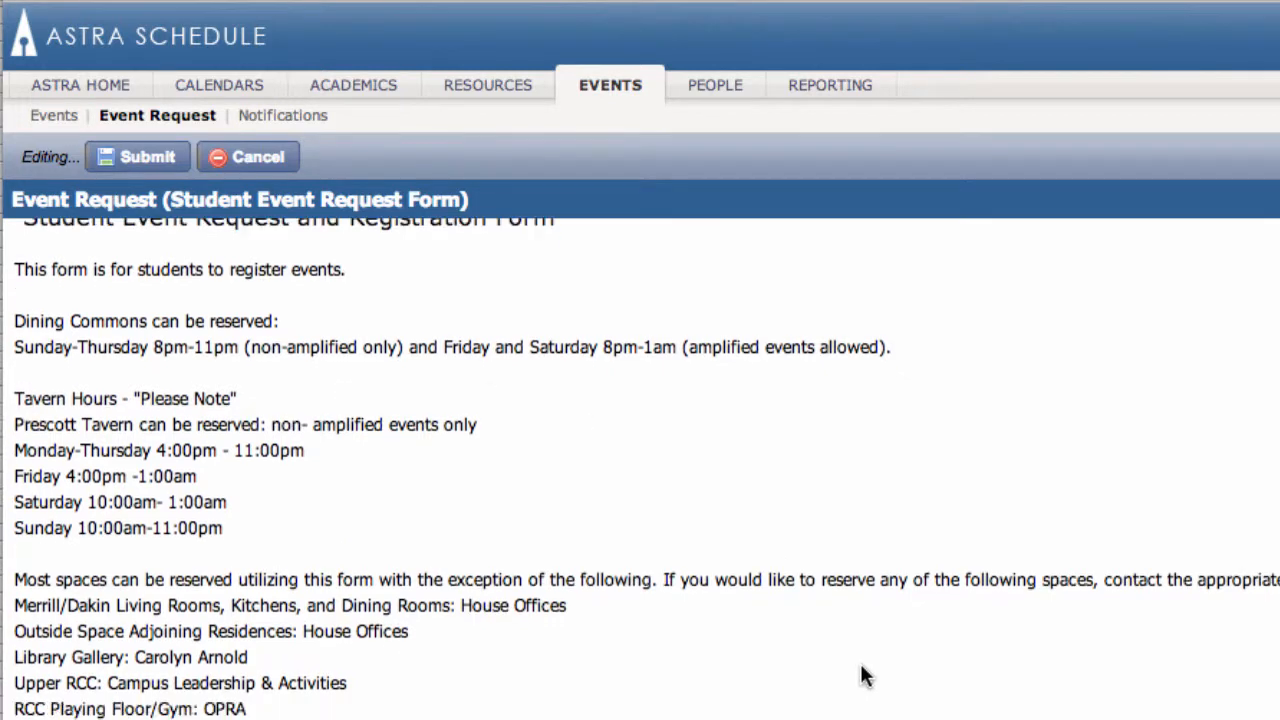
{"action": "scroll", "coordinate": [330, 660], "scroll_direction": "down", "scroll_amount": 5}
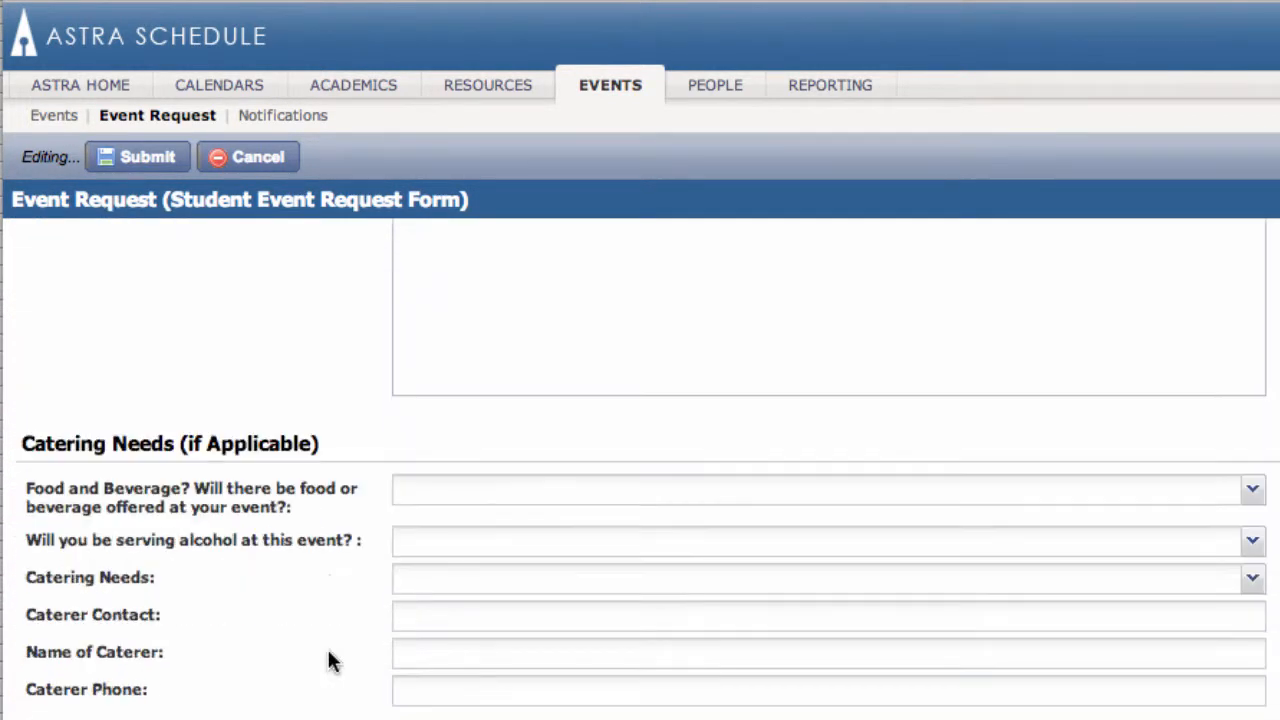
{"action": "scroll", "coordinate": [323, 660], "scroll_direction": "down", "scroll_amount": 4}
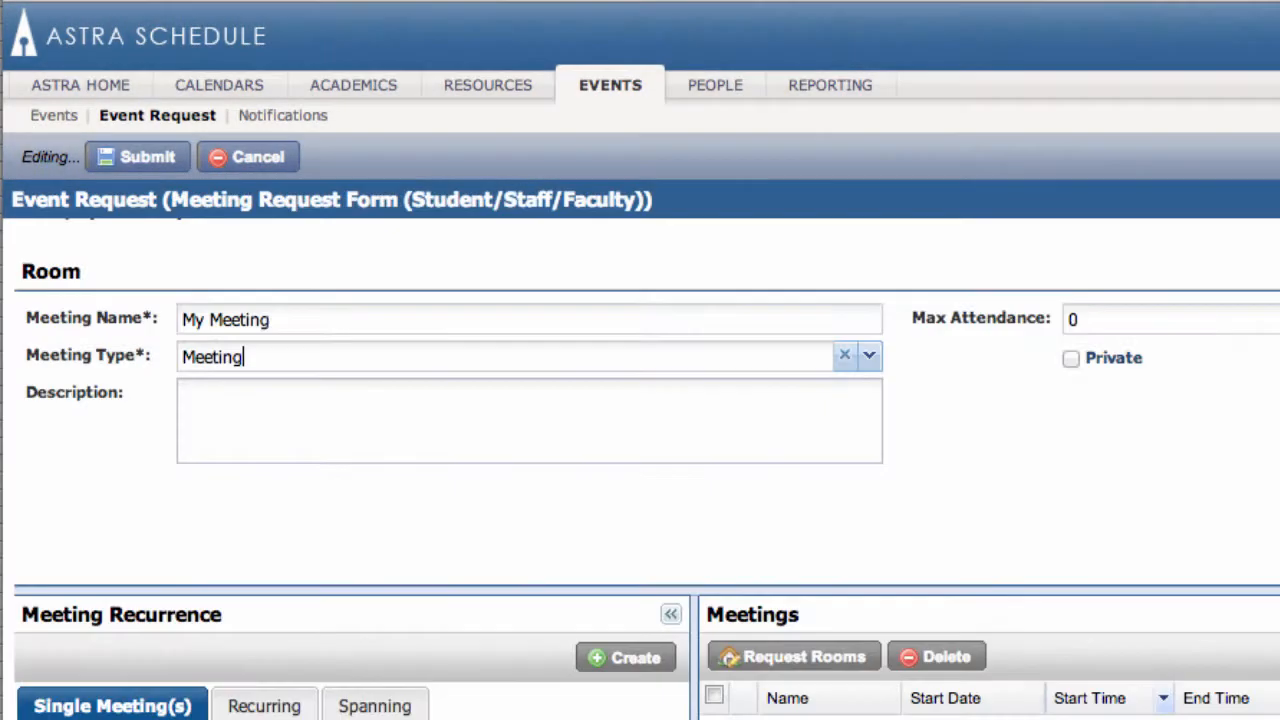
{"action": "scroll", "coordinate": [640, 470], "scroll_direction": "down", "scroll_amount": 1}
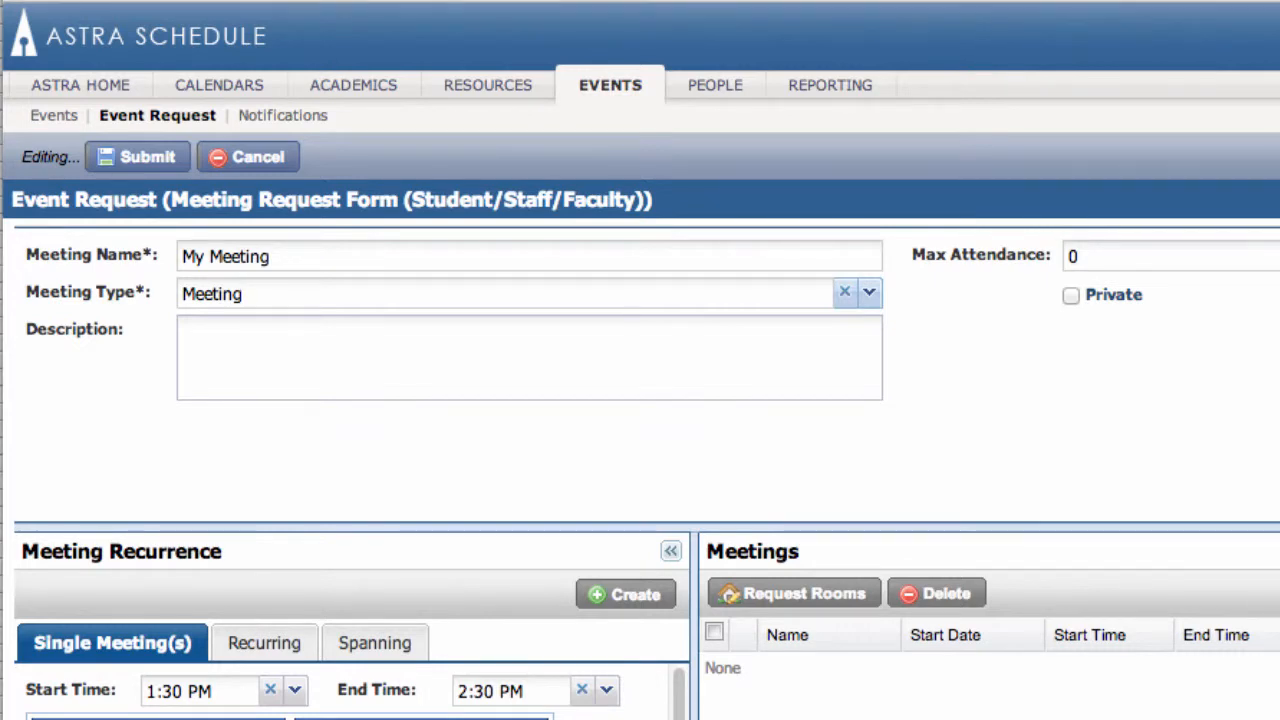
{"action": "scroll", "coordinate": [183, 666], "scroll_direction": "down", "scroll_amount": 5}
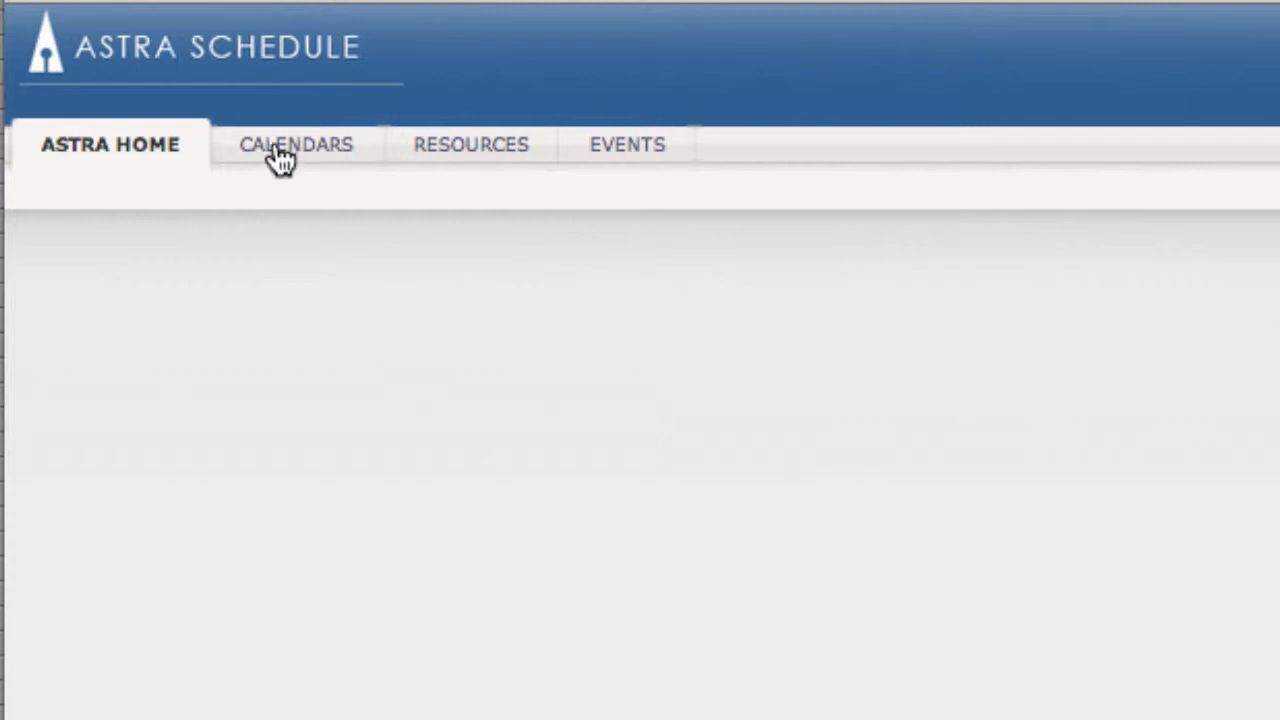
{"action": "left_click", "coordinate": [281, 150]}
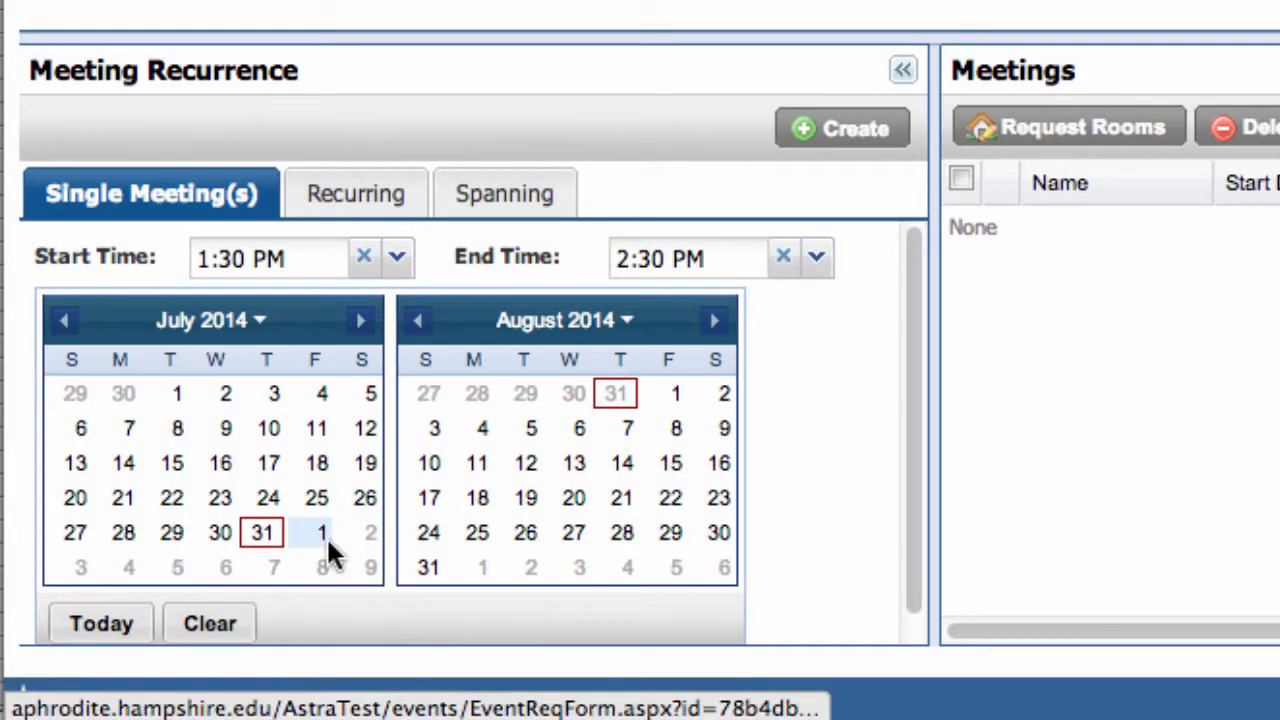
Step: Create a single meeting on August 7, 2014, from 1:30 PM to 2:30 PM, and view the recurring meeting options
{"action": "left_click", "coordinate": [628, 430]}
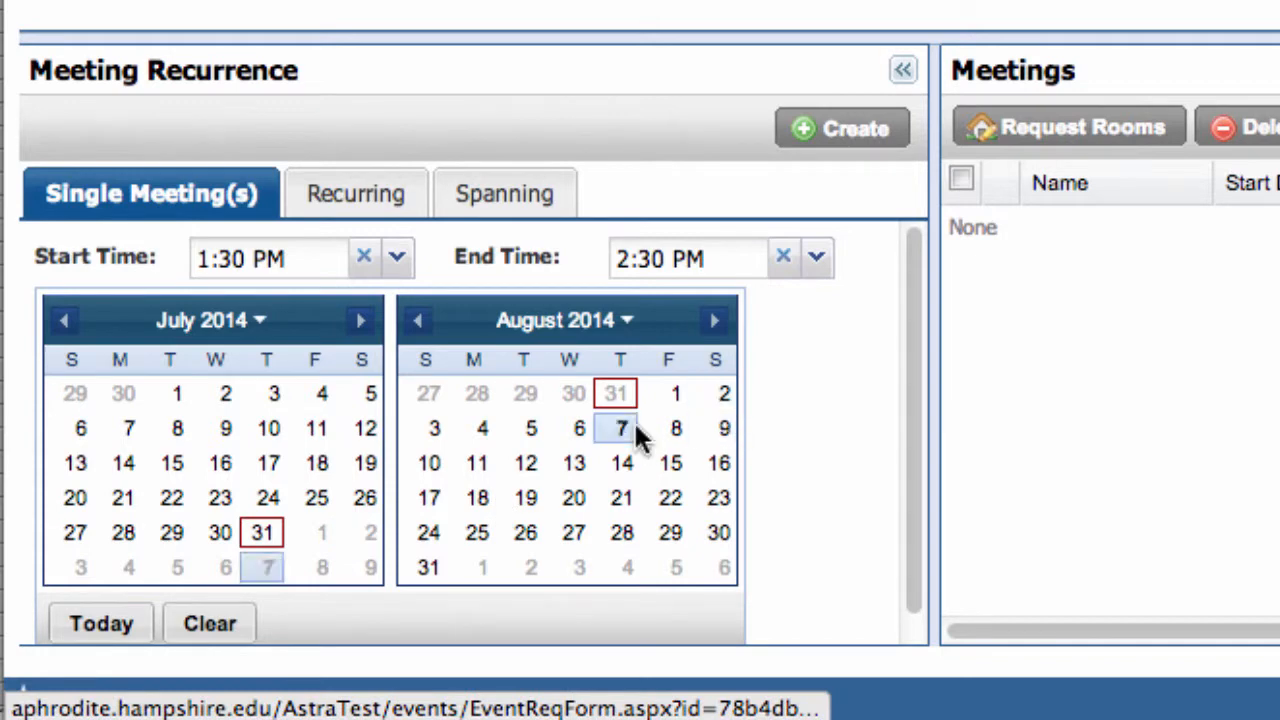
{"action": "left_click", "coordinate": [397, 258]}
{"action": "left_click", "coordinate": [397, 258]}
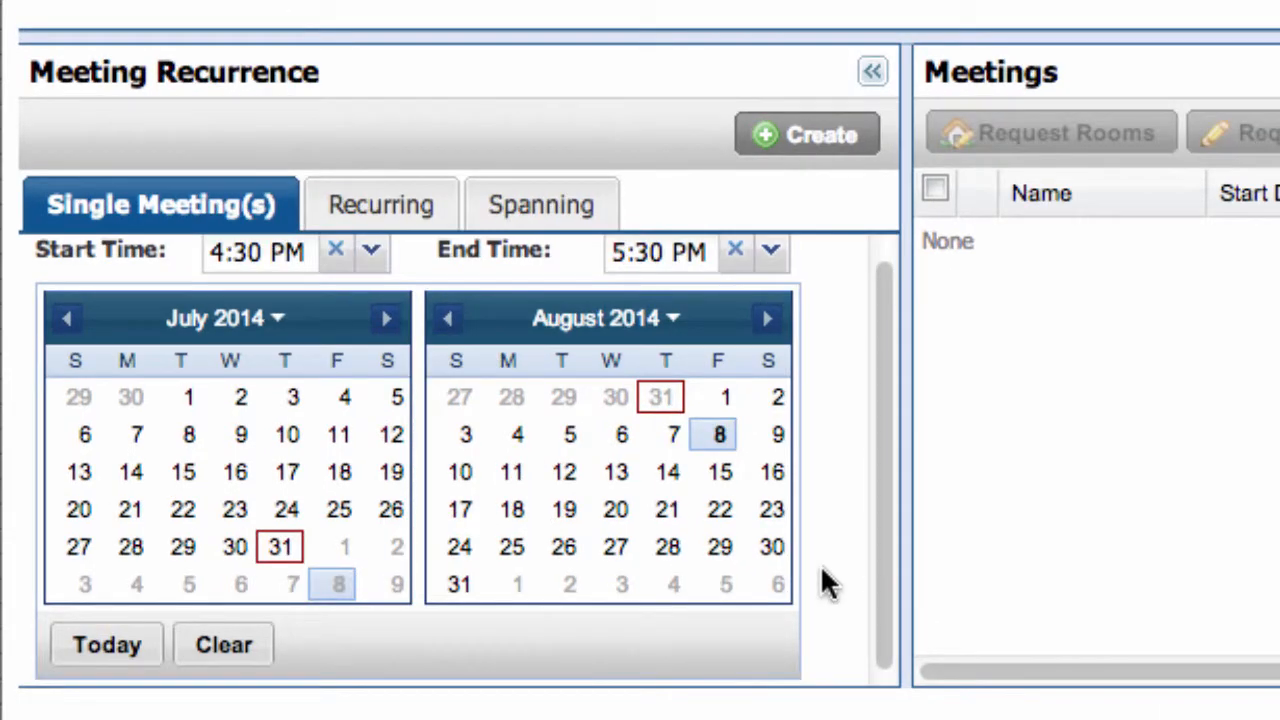
{"action": "left_click", "coordinate": [698, 470]}
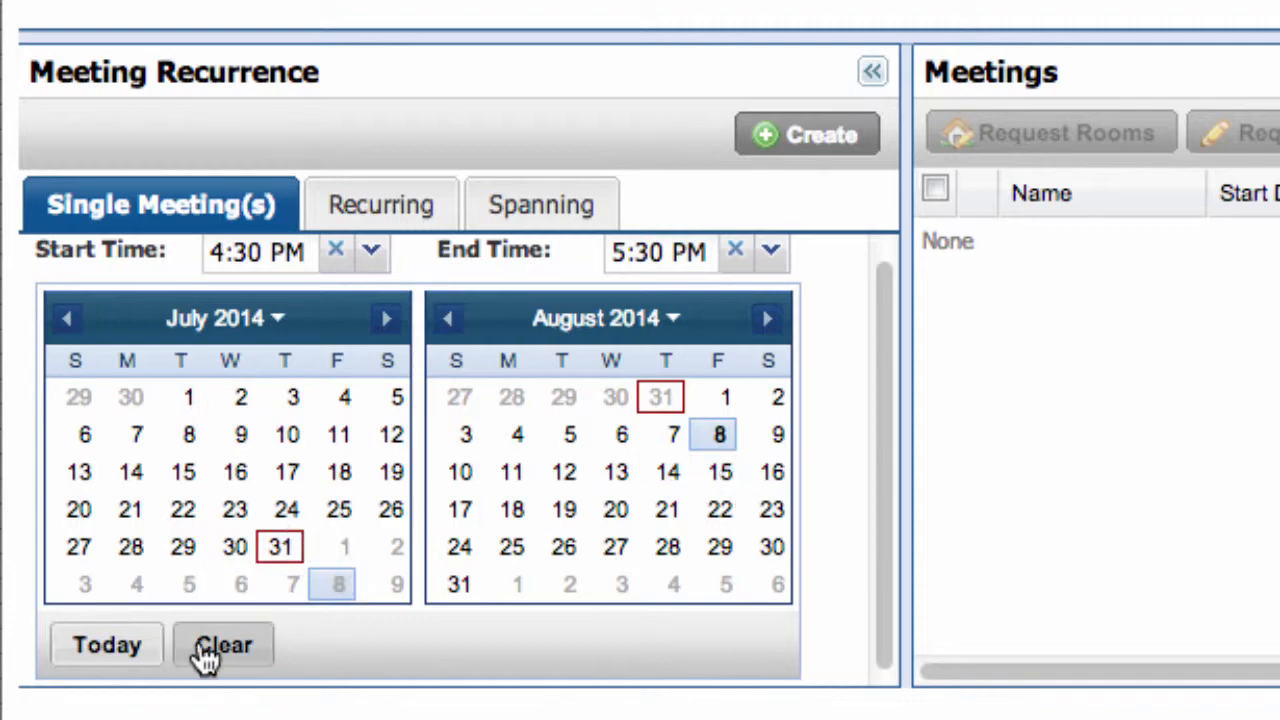
{"action": "left_click", "coordinate": [224, 650]}
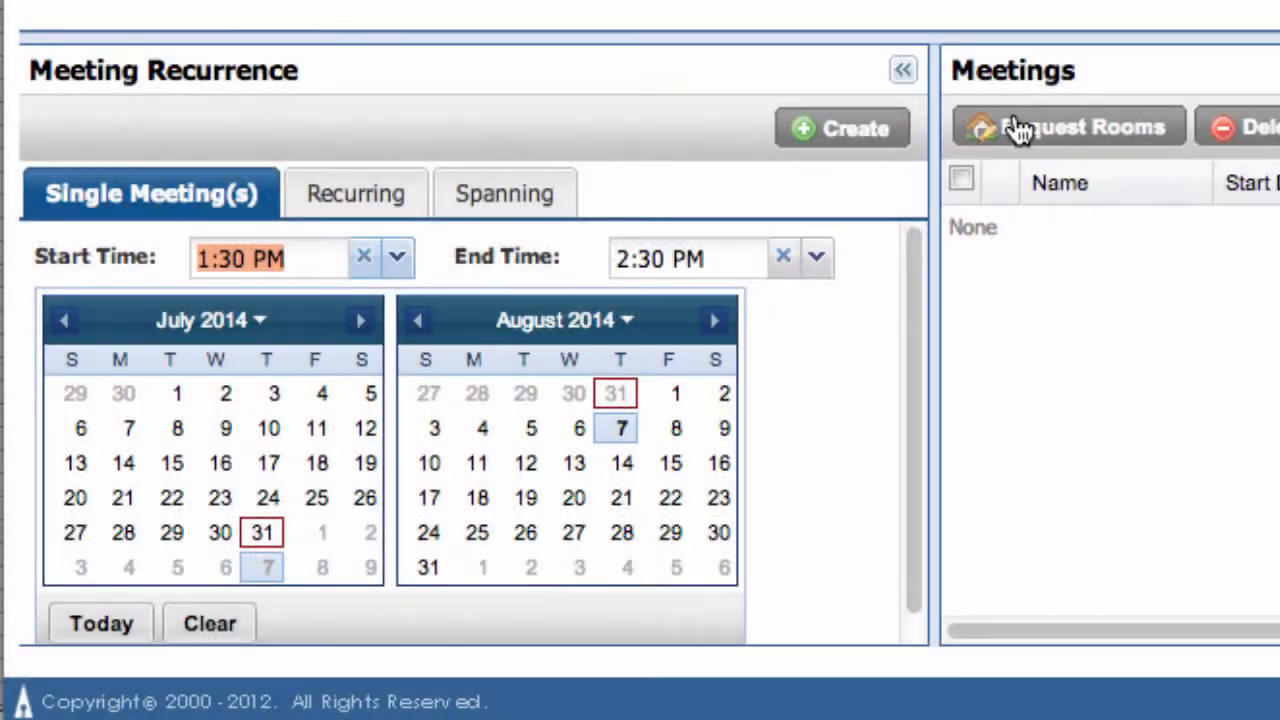
{"action": "left_click", "coordinate": [860, 132]}
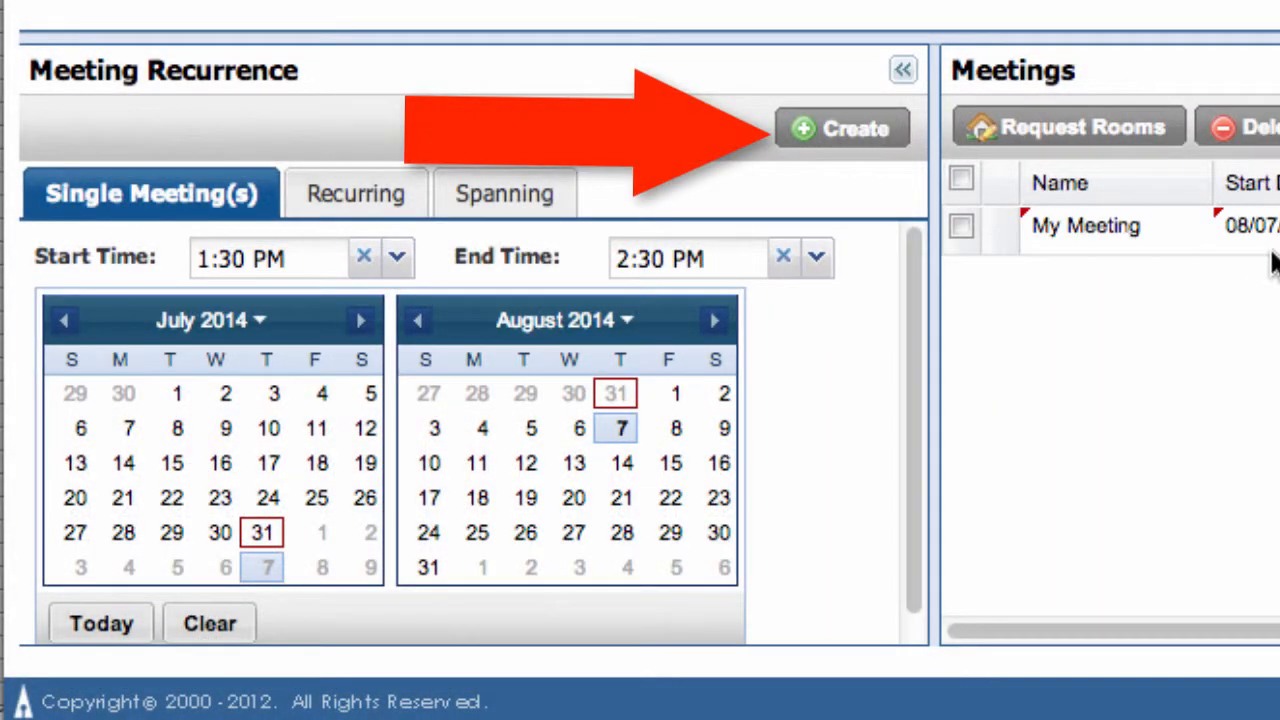
{"action": "left_click", "coordinate": [328, 193]}
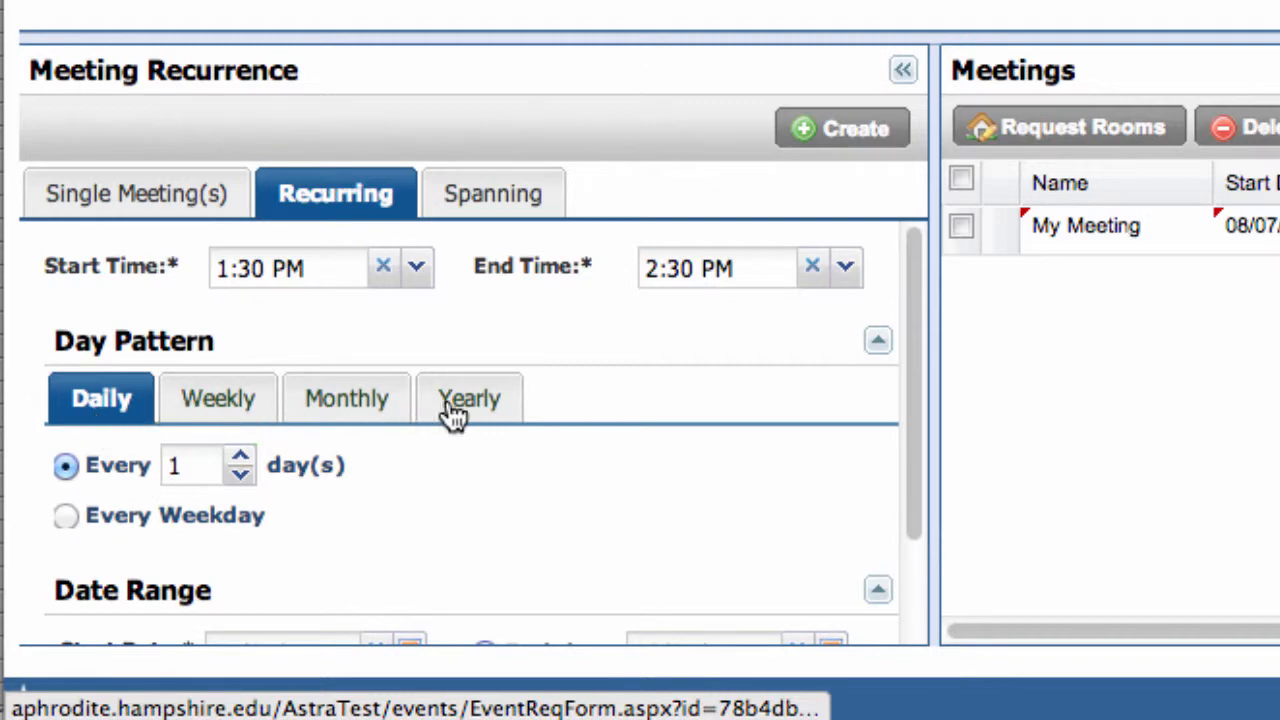
{"action": "left_click", "coordinate": [135, 200]}
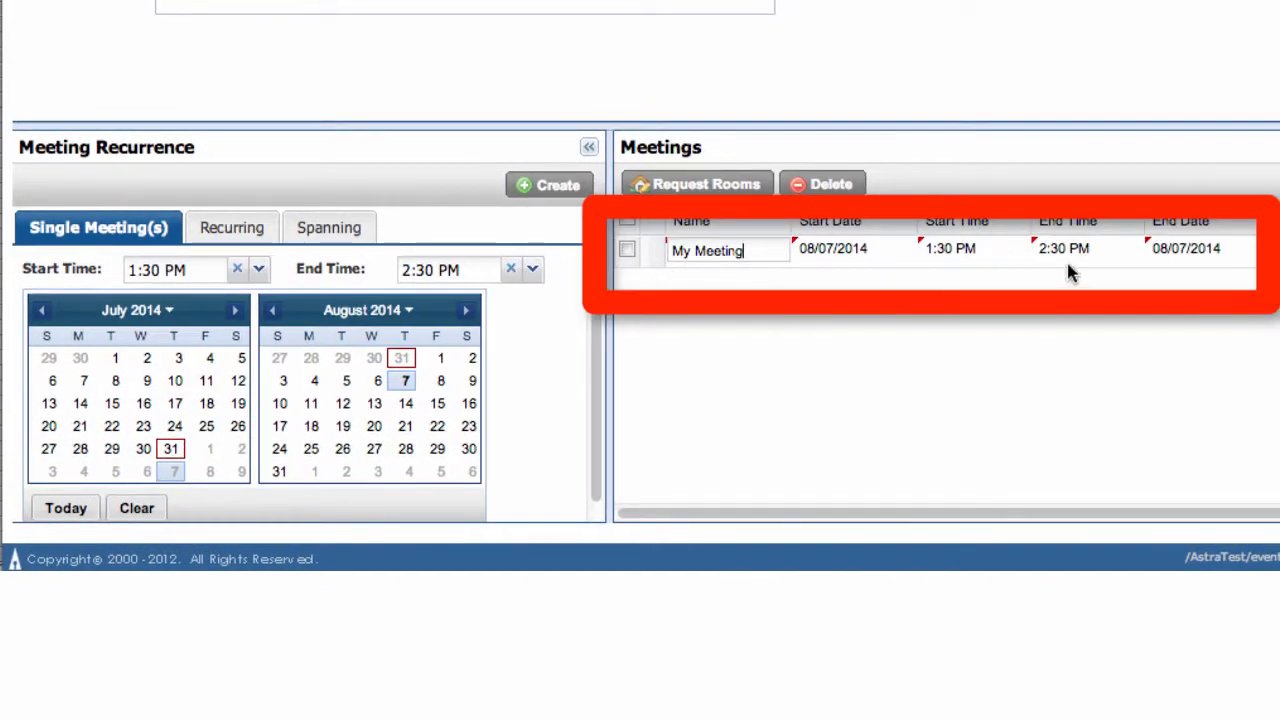
Step: Select My Meeting in the meetings list, open its room request and look through the room filters
{"action": "left_click", "coordinate": [627, 250]}
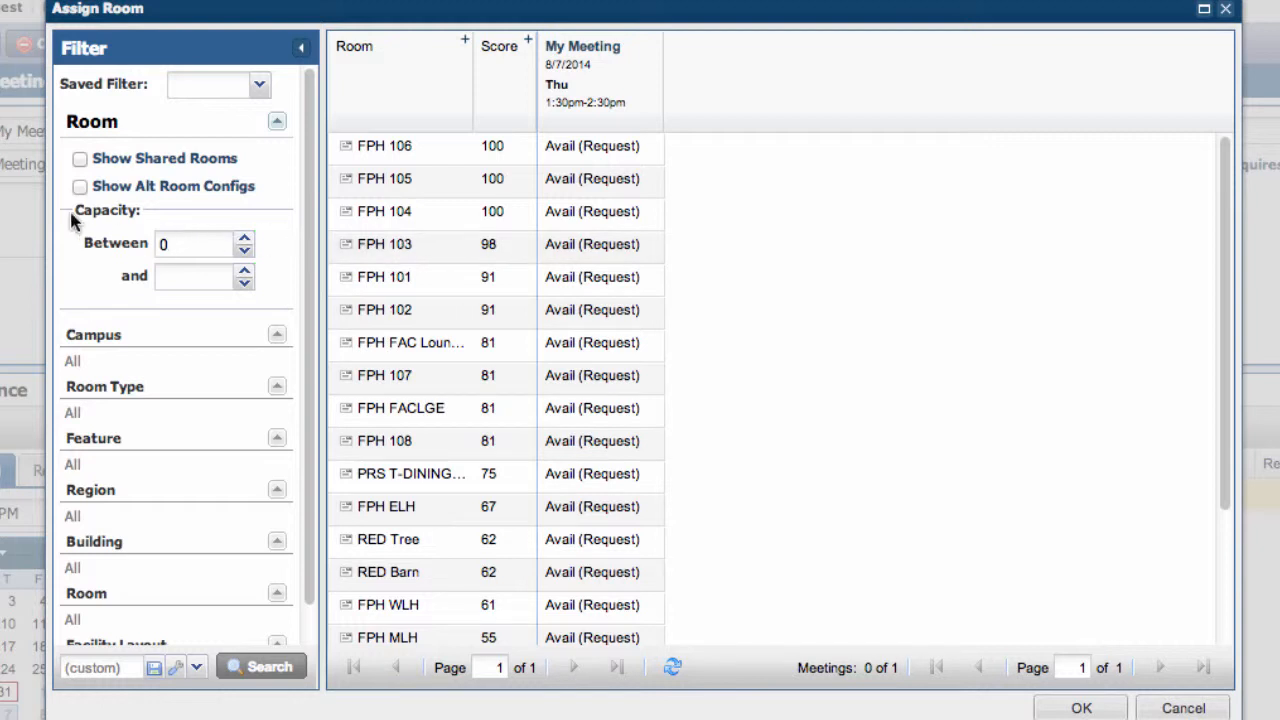
{"action": "scroll", "coordinate": [135, 464], "scroll_direction": "down", "scroll_amount": 1}
{"action": "scroll", "coordinate": [90, 510], "scroll_direction": "up", "scroll_amount": 1}
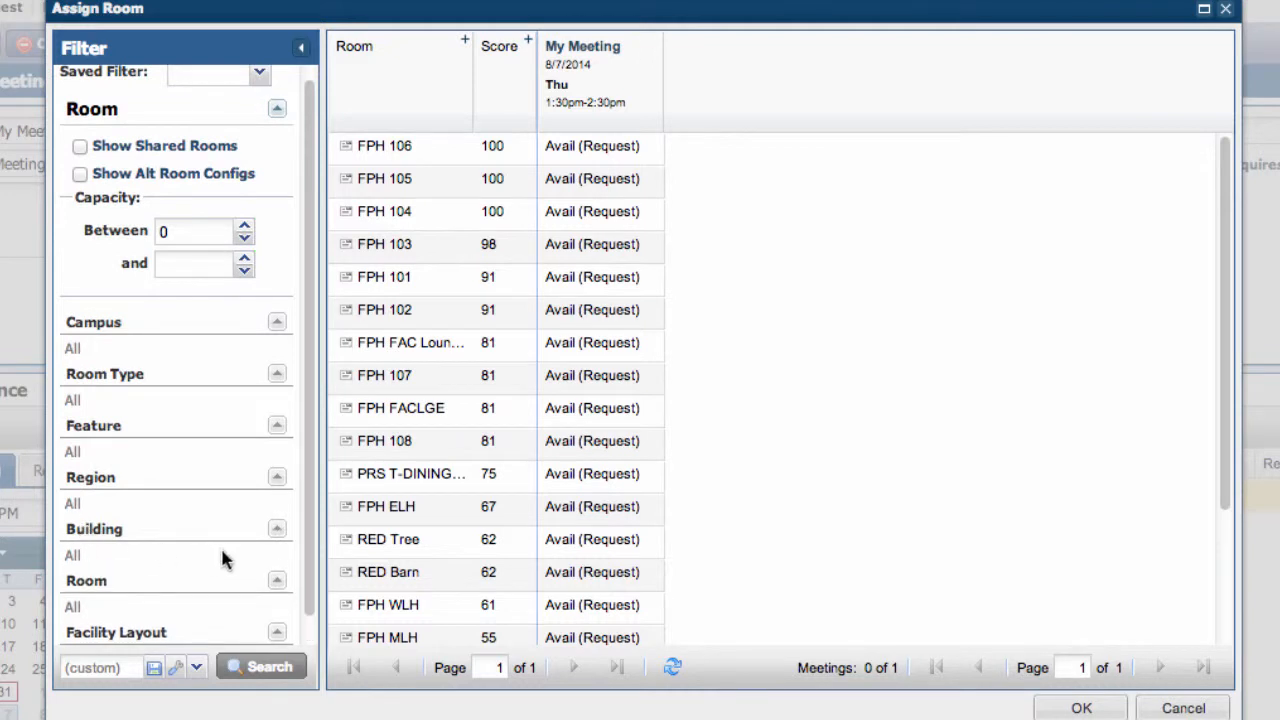
{"action": "left_click", "coordinate": [283, 540]}
{"action": "left_click", "coordinate": [283, 540]}
{"action": "scroll", "coordinate": [167, 540], "scroll_direction": "down", "scroll_amount": 1}
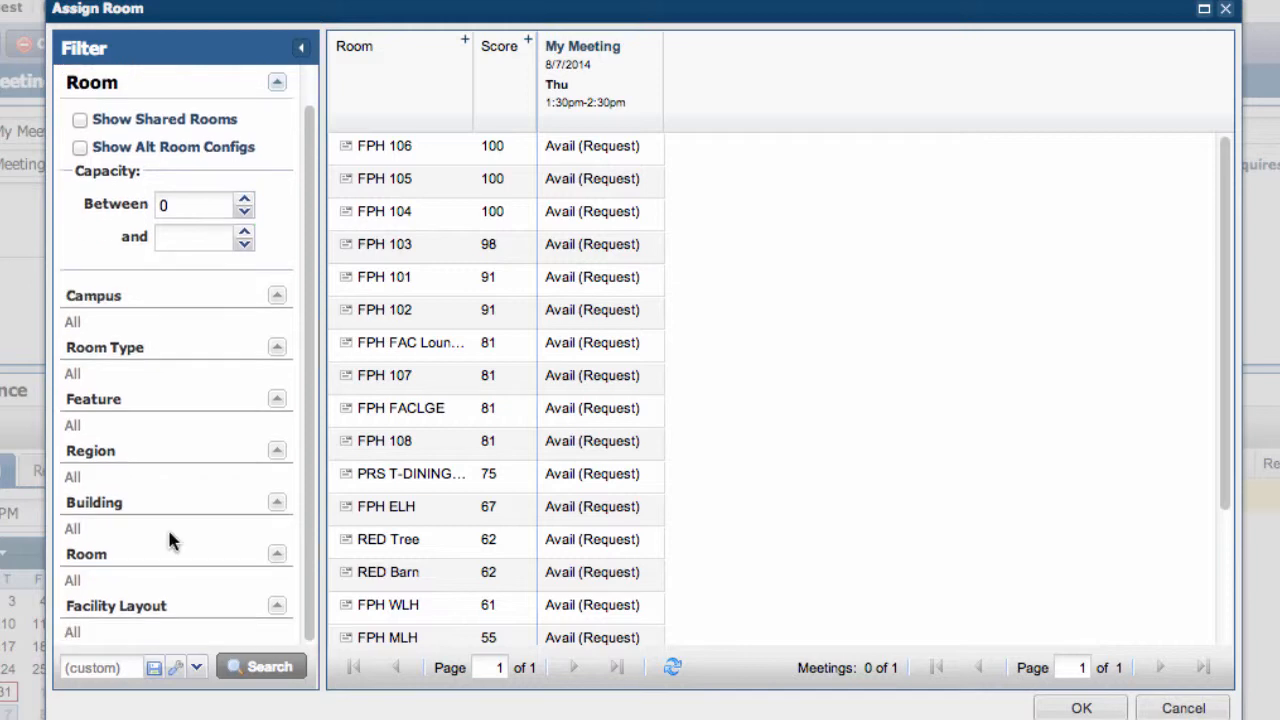
{"action": "scroll", "coordinate": [167, 540], "scroll_direction": "up", "scroll_amount": 1}
Step: Assign room FPH 107 to My Meeting and submit the event request
{"action": "left_click", "coordinate": [366, 376]}
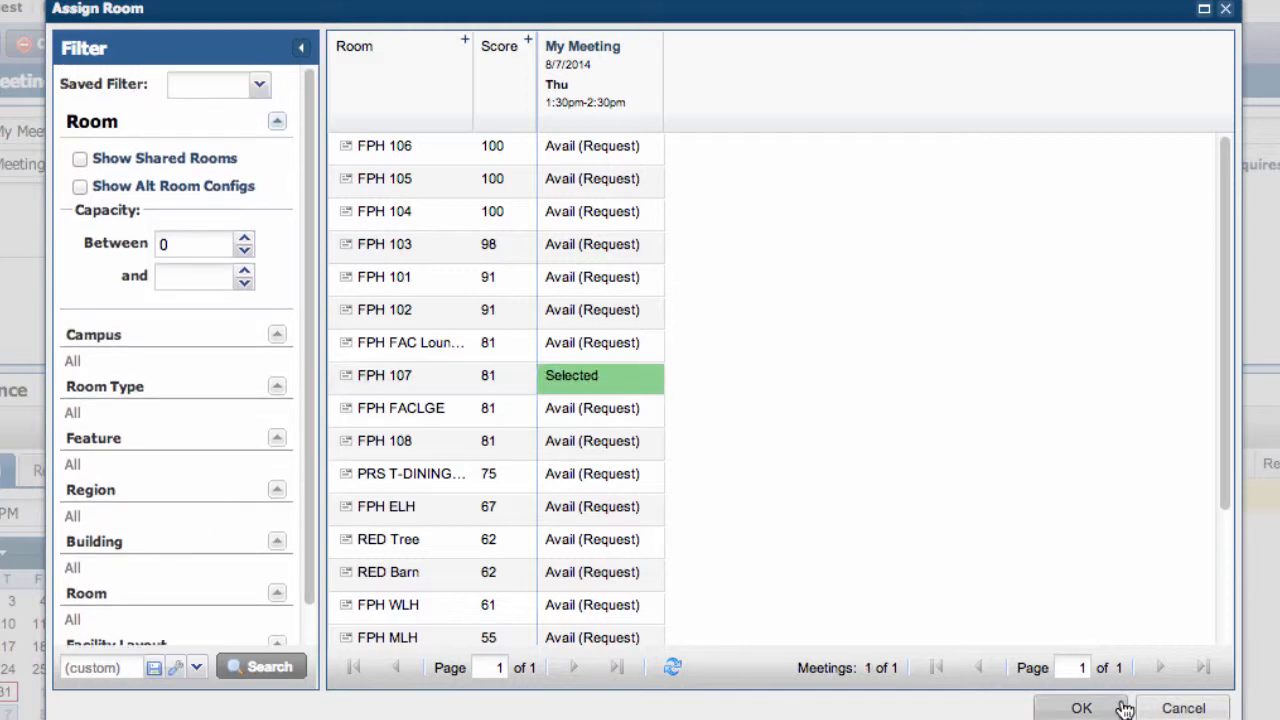
{"action": "left_click", "coordinate": [1085, 708]}
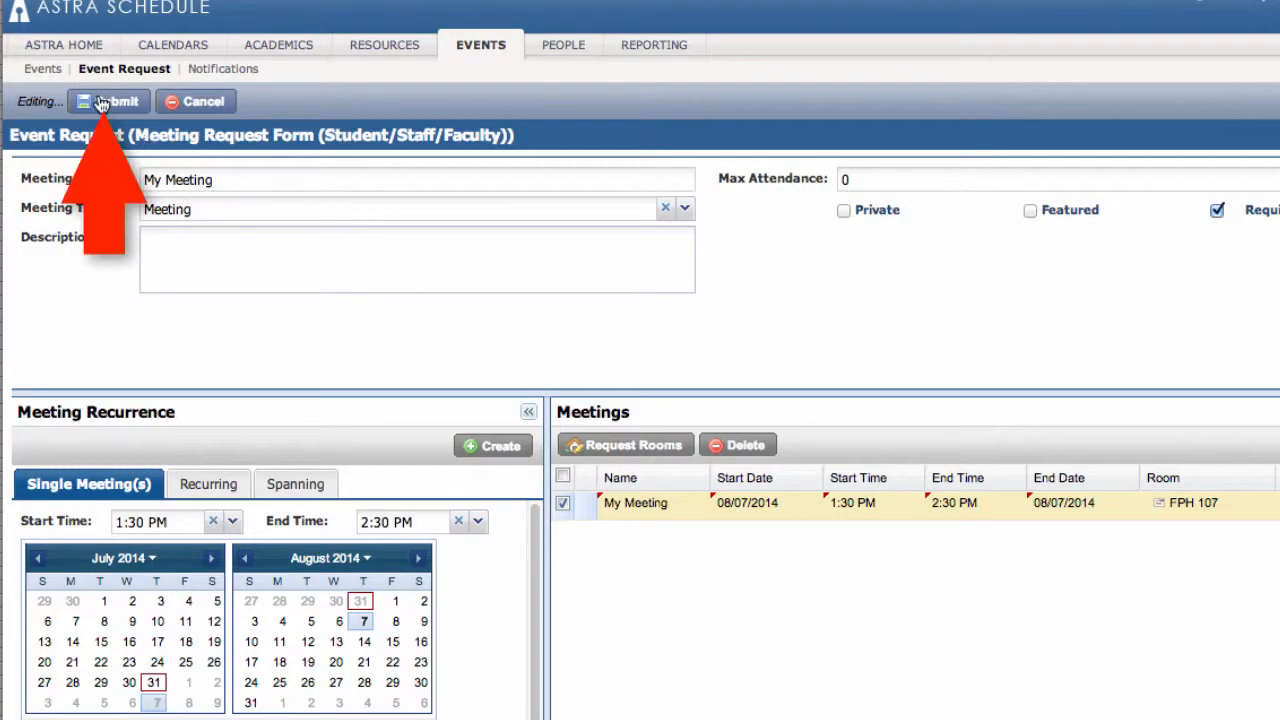
{"action": "left_click", "coordinate": [101, 104]}
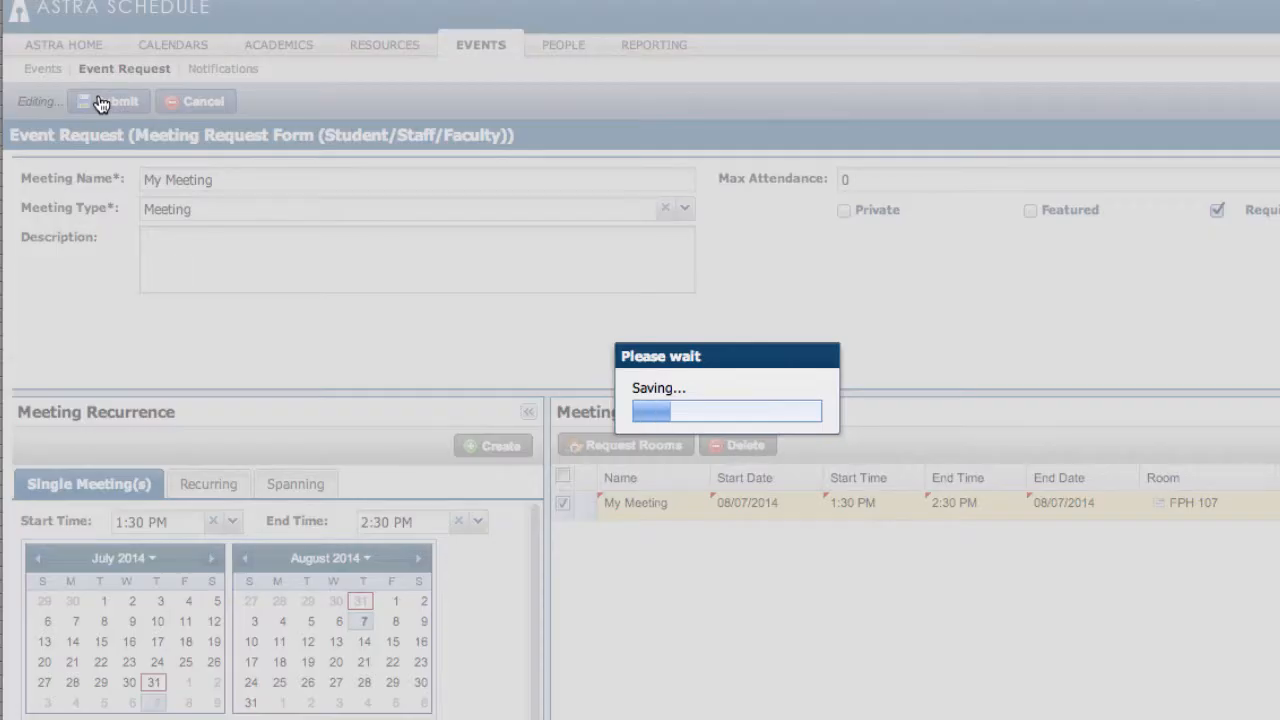